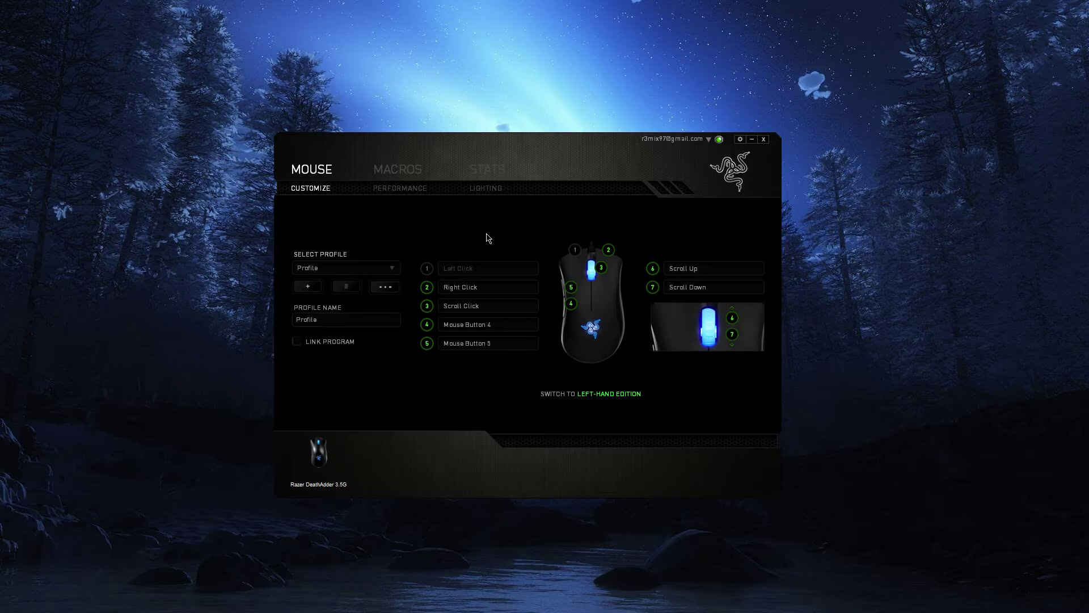
Check the mouse's Performance settings, return to Customize, and nudge the Synapse window right
click(407, 189)
click(318, 189)
drag(586, 152, 607, 150)
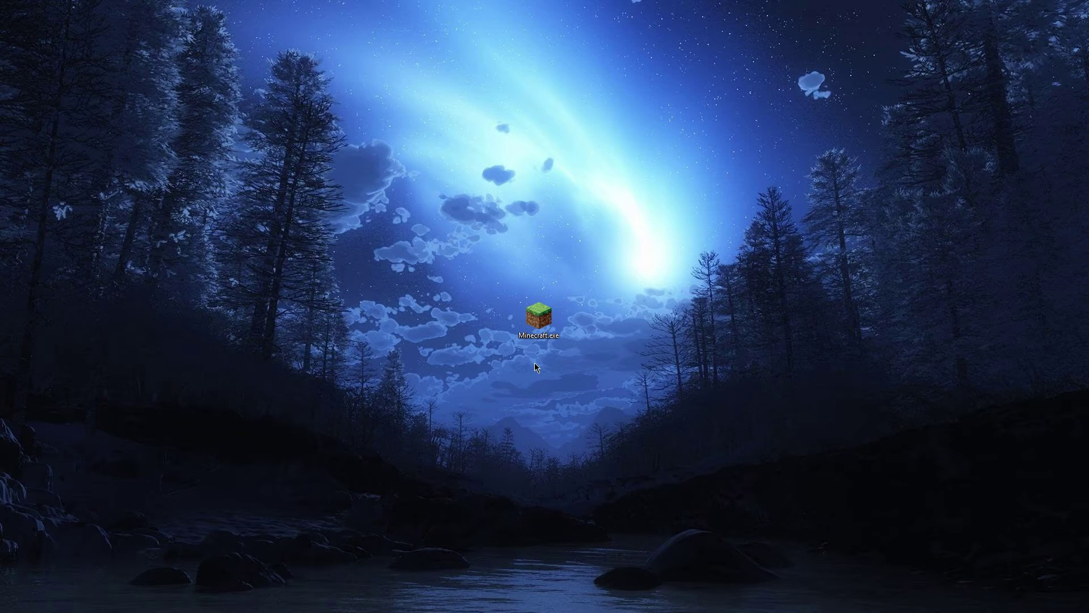
Launch Minecraft.exe and save the 1.8.1 OptiFine B2 profile with -Xmx2G JVM arguments
double_click(539, 314)
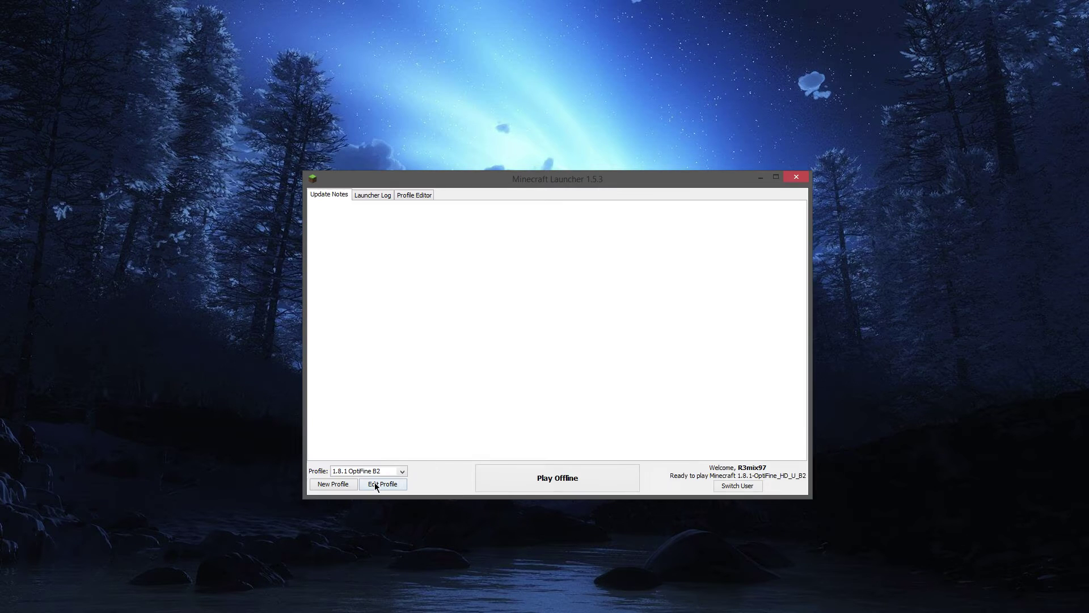
click(381, 484)
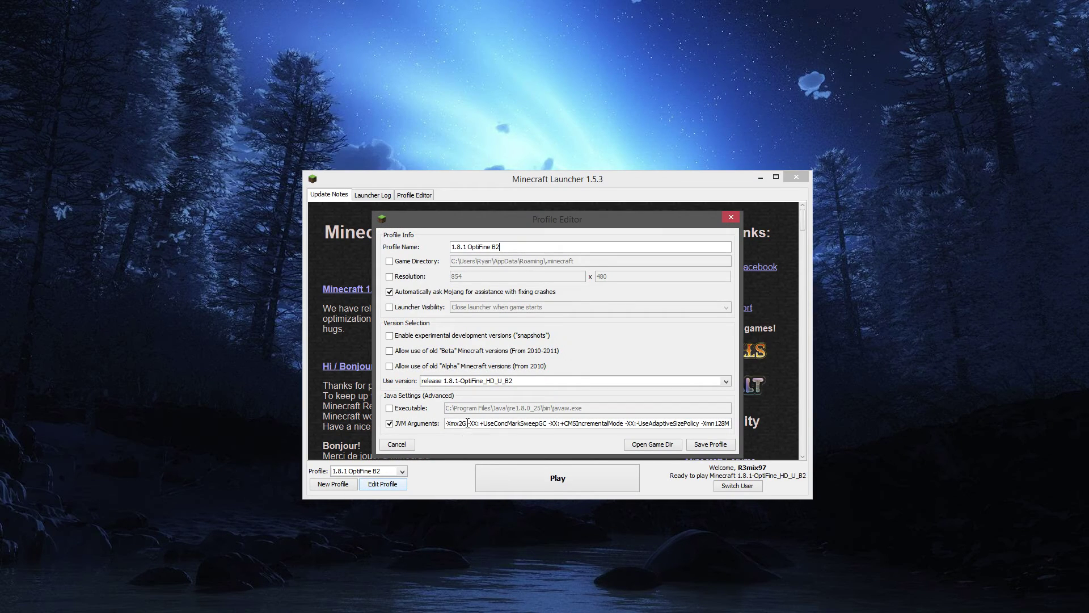
drag(466, 426, 440, 424)
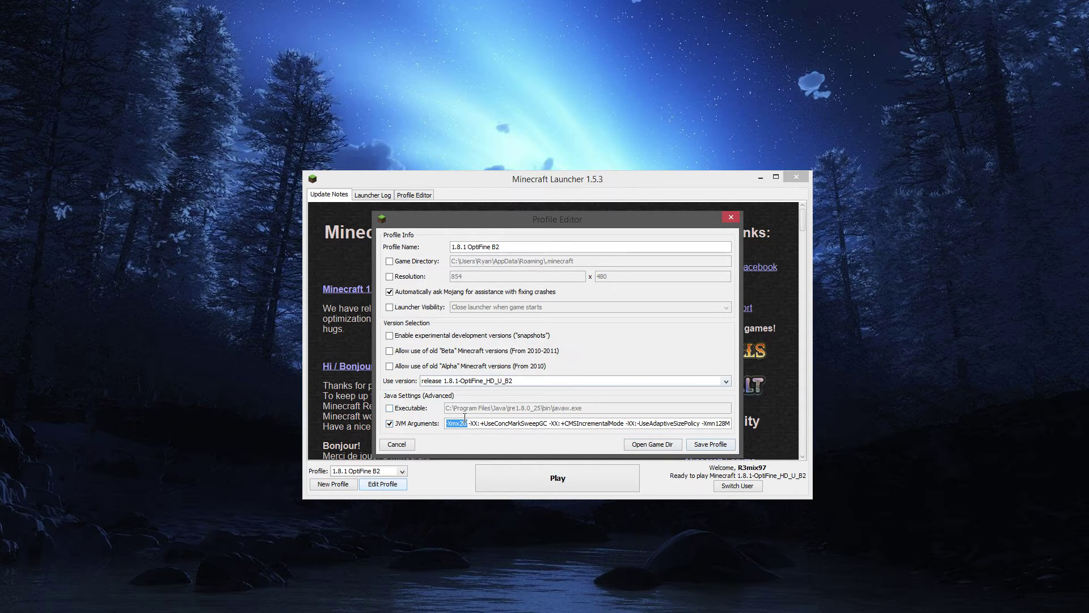
click(693, 446)
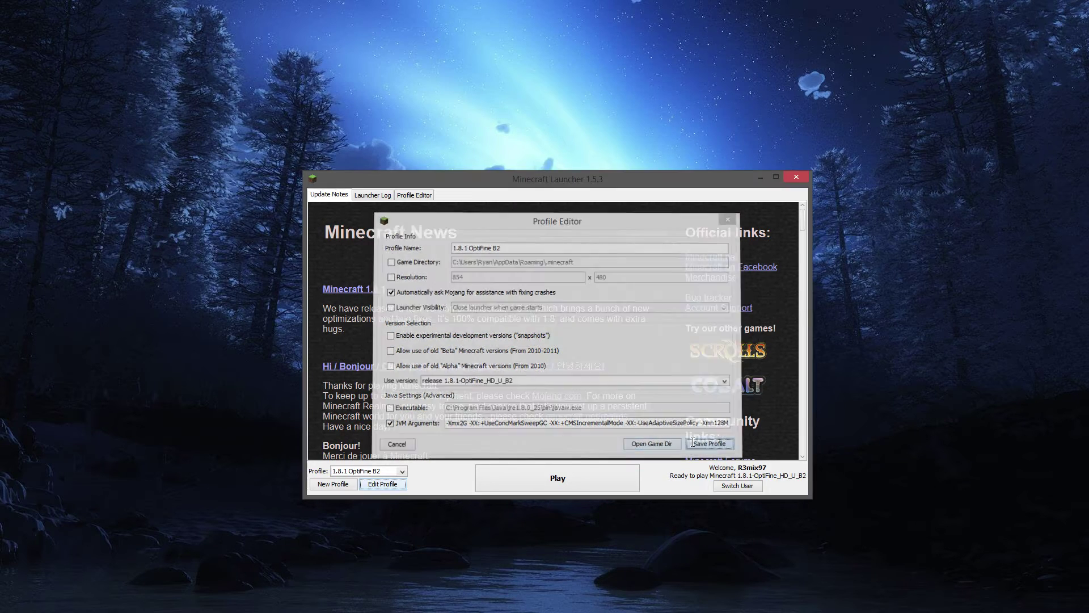
Play the profile, go to Singleplayer, and select the R3mixing Redstone world
click(520, 476)
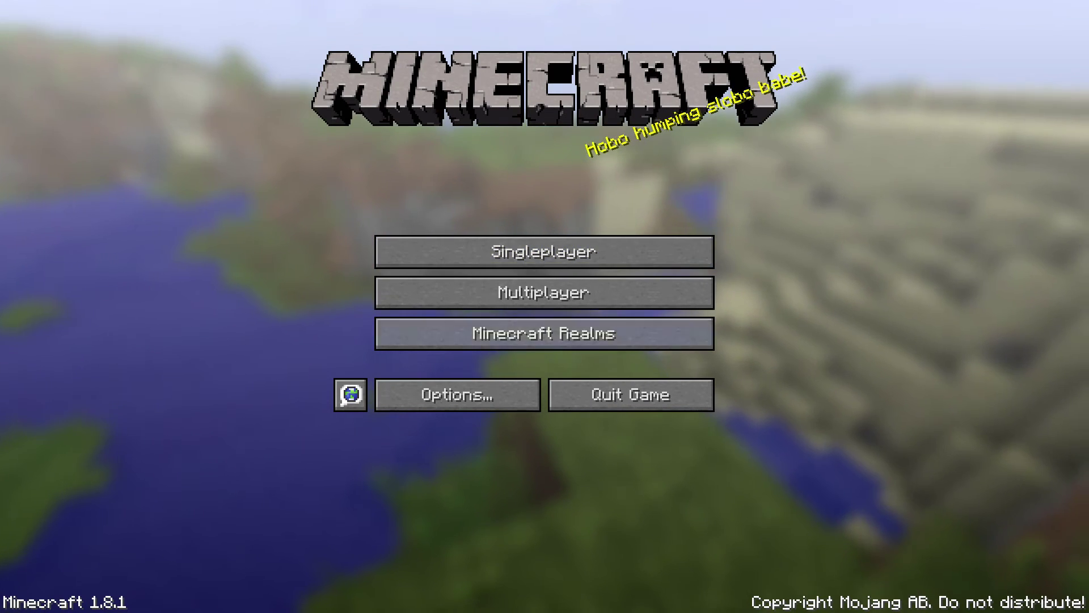
click(544, 252)
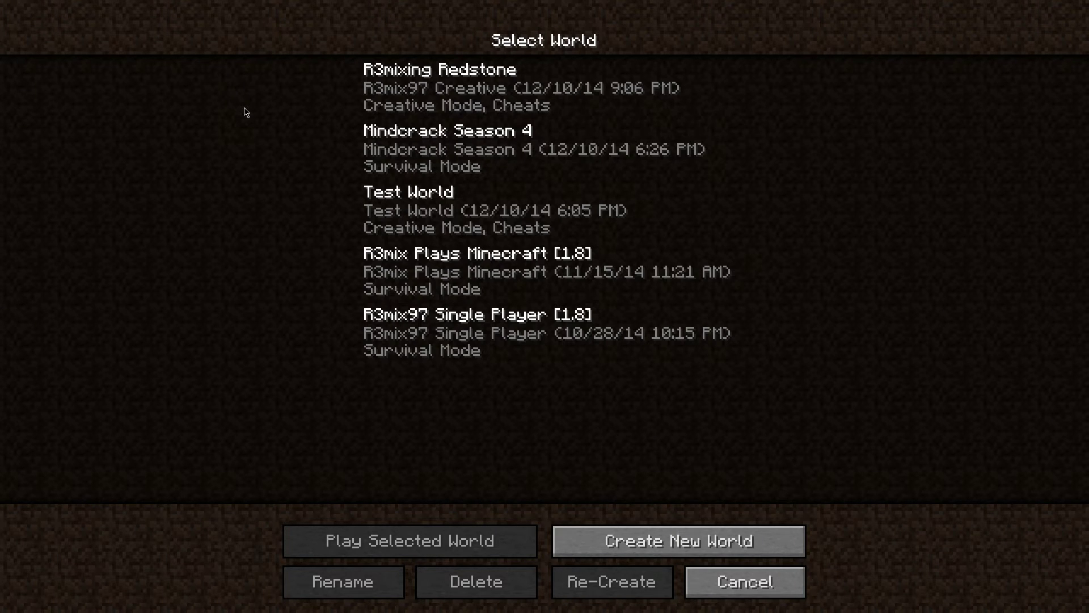
click(438, 107)
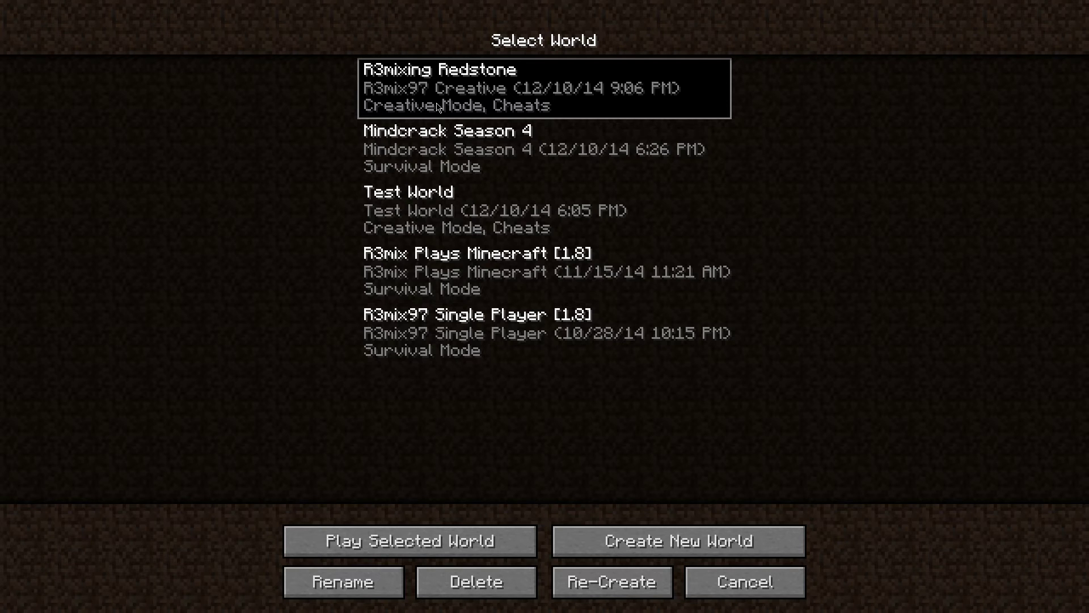
Load R3mixing Redstone, check F3 showing only 487MB allocated, then save, quit to title and exit
click(395, 551)
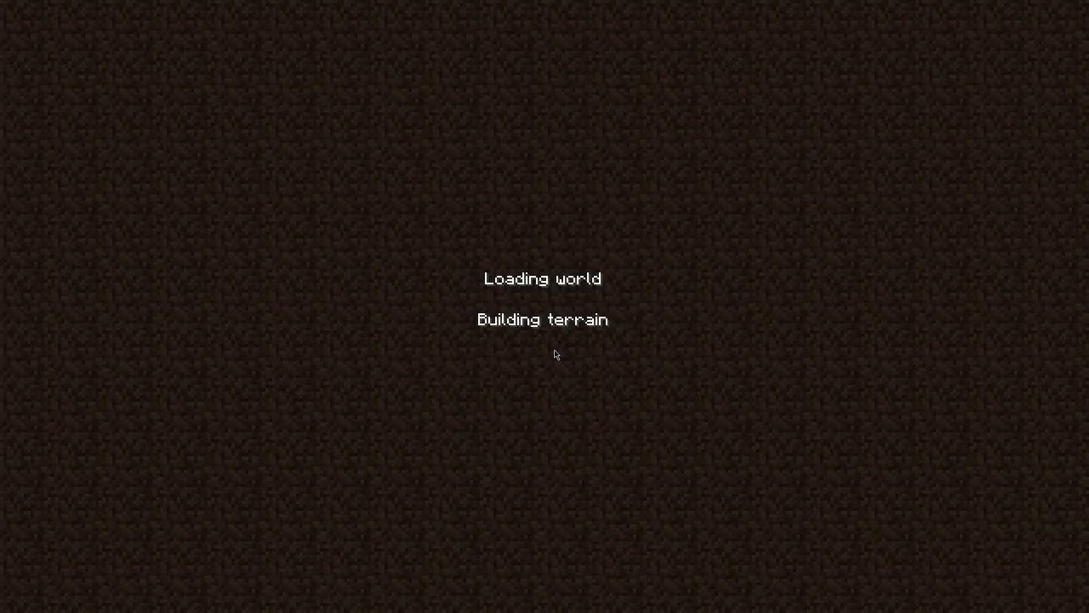
key(F3)
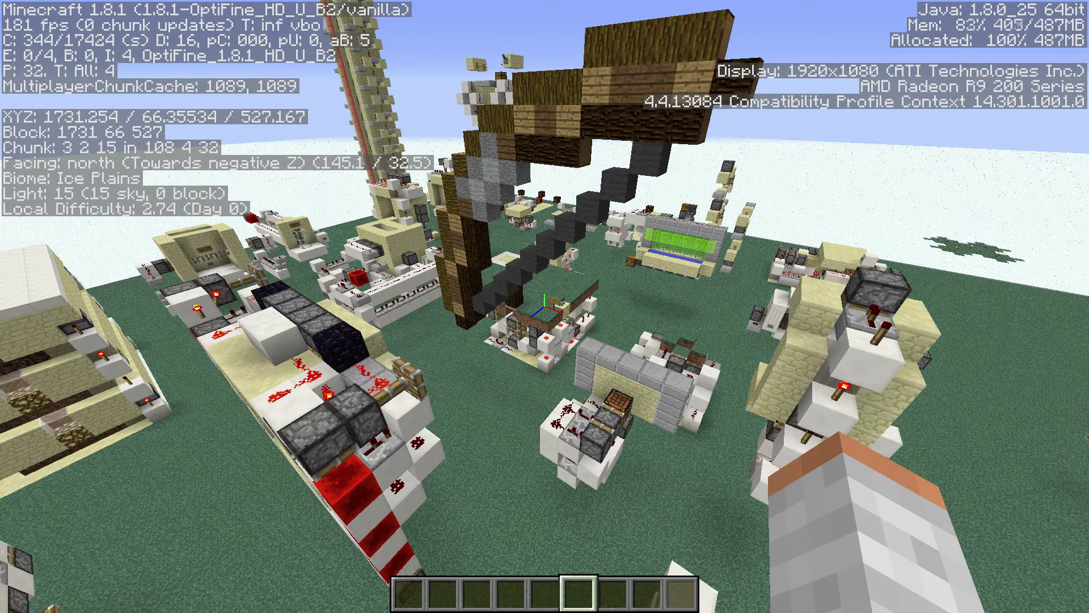
key(Escape)
click(533, 352)
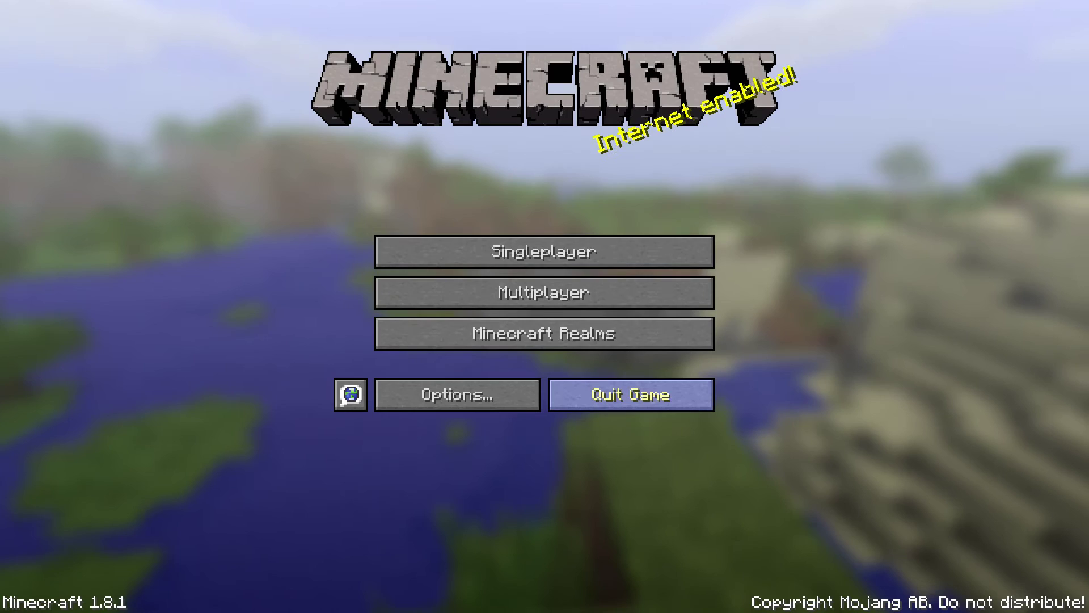
click(630, 395)
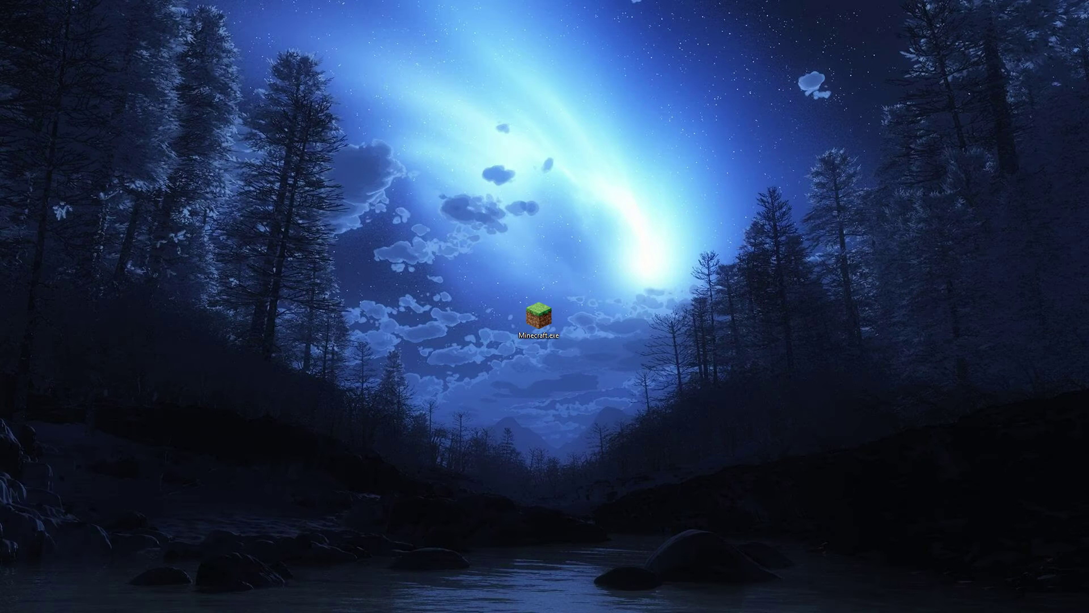
Show all platforms and save the Linux / Other Minecraft.jar (86 KB) to the Desktop
drag(417, 233, 642, 390)
click(641, 392)
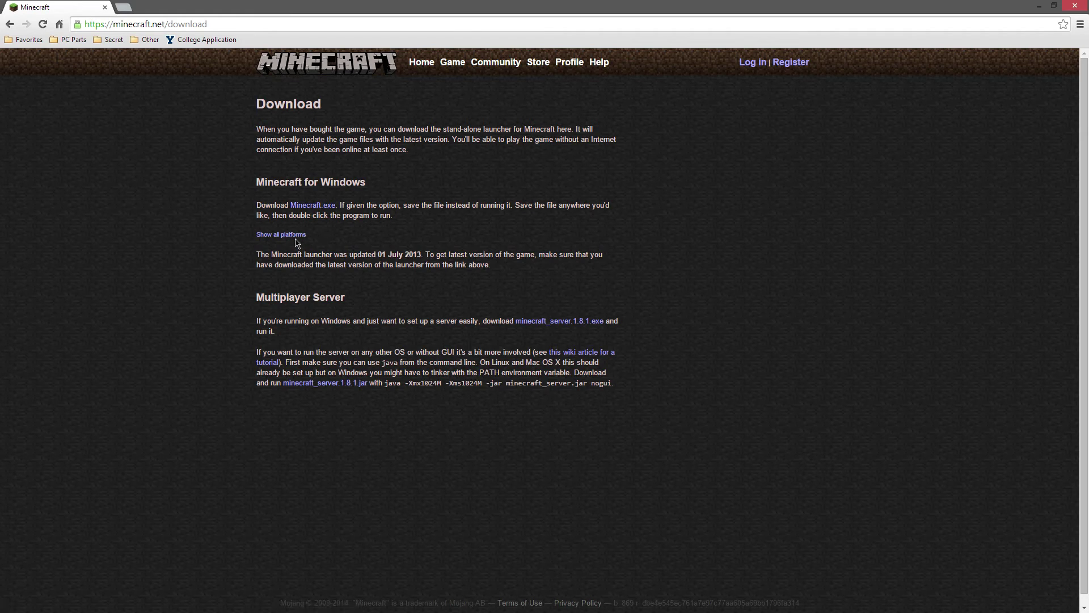
click(296, 235)
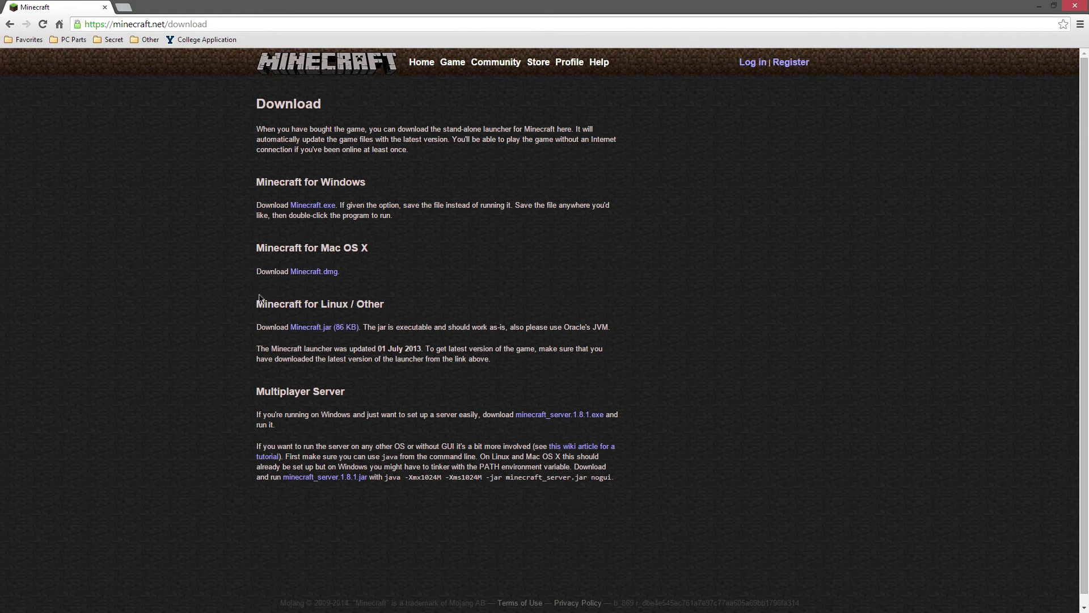
drag(257, 304, 383, 307)
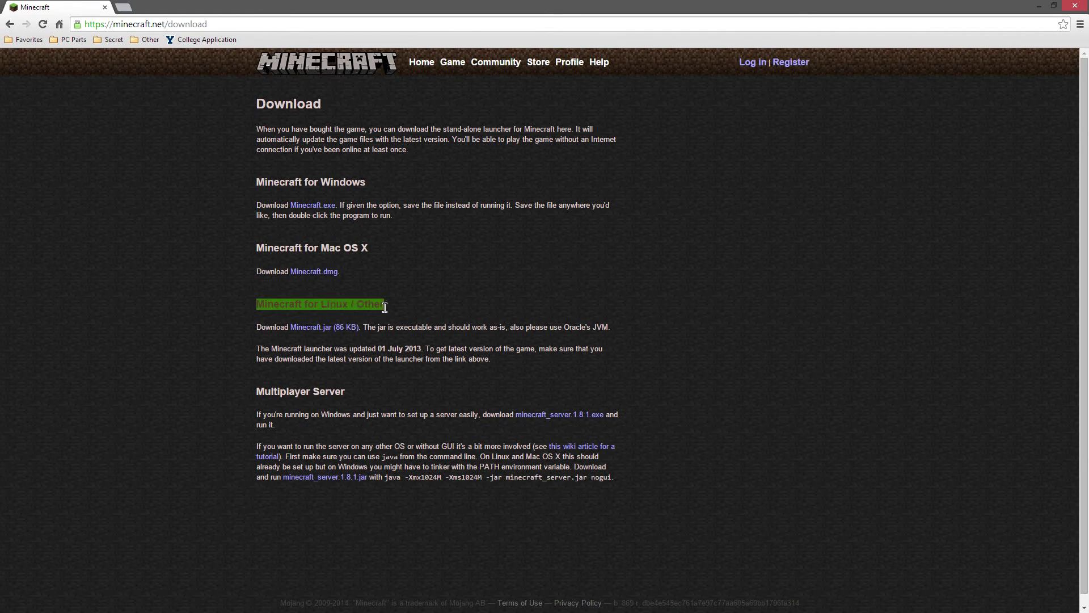
click(397, 312)
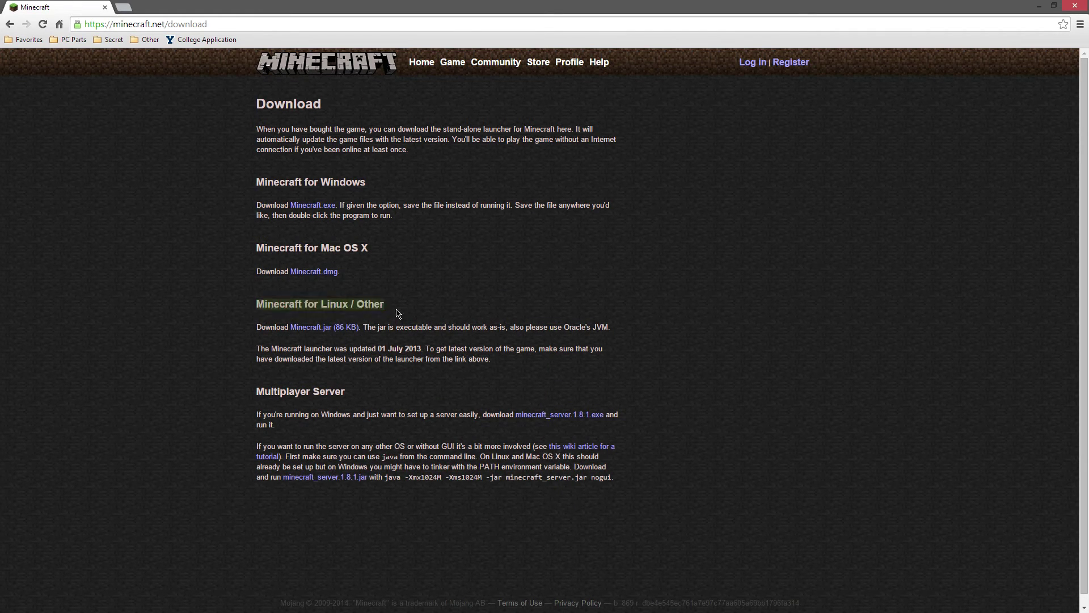
click(311, 328)
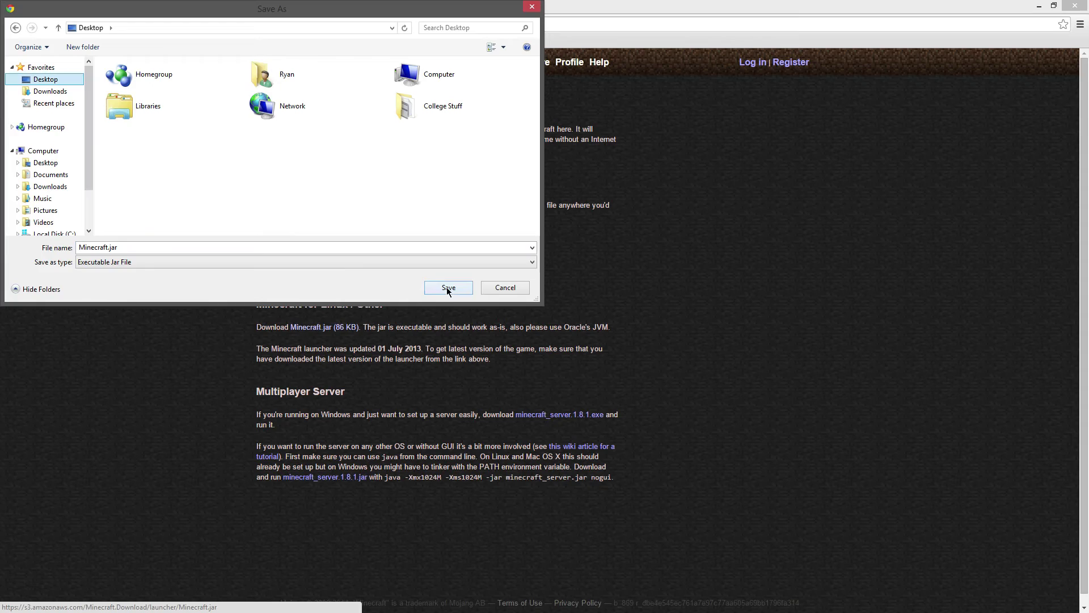
click(447, 286)
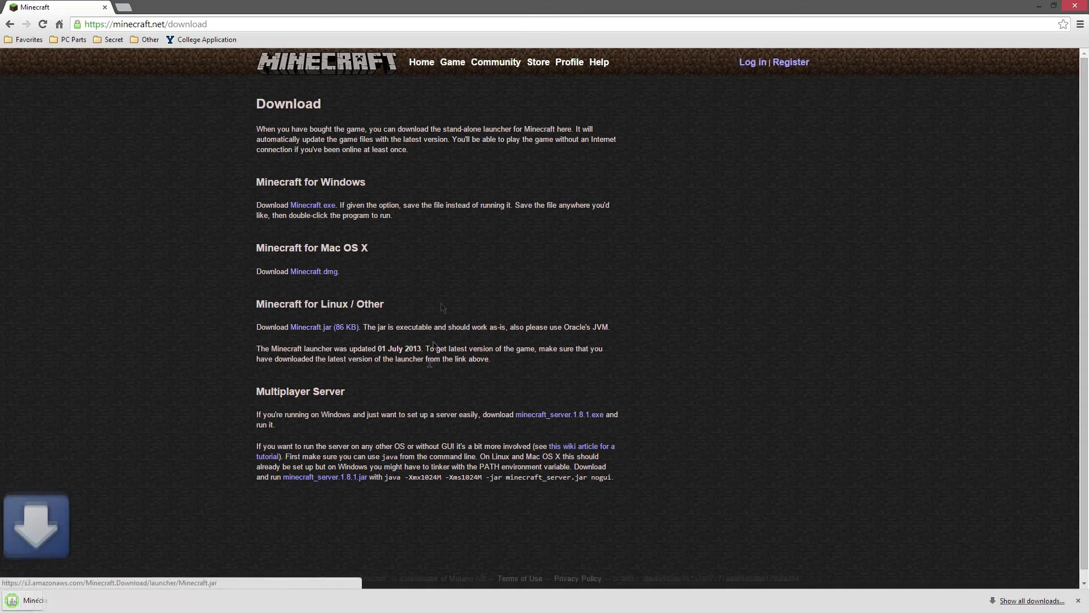
Dismiss the download bar, minimize Chrome, and place Minecraft.jar just above Minecraft.exe
click(1078, 600)
click(1039, 6)
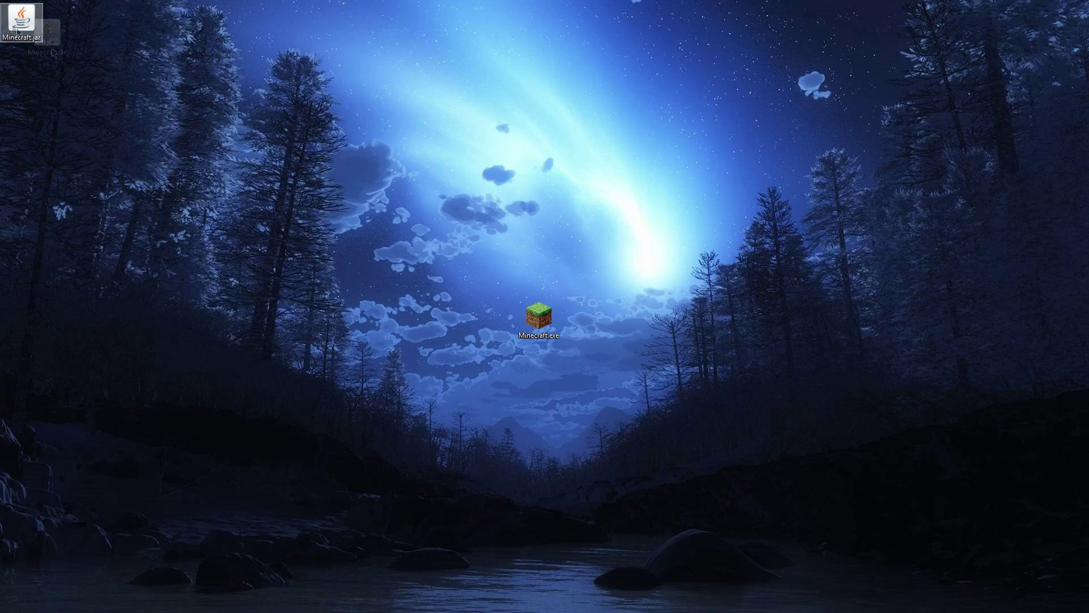
drag(32, 22, 549, 262)
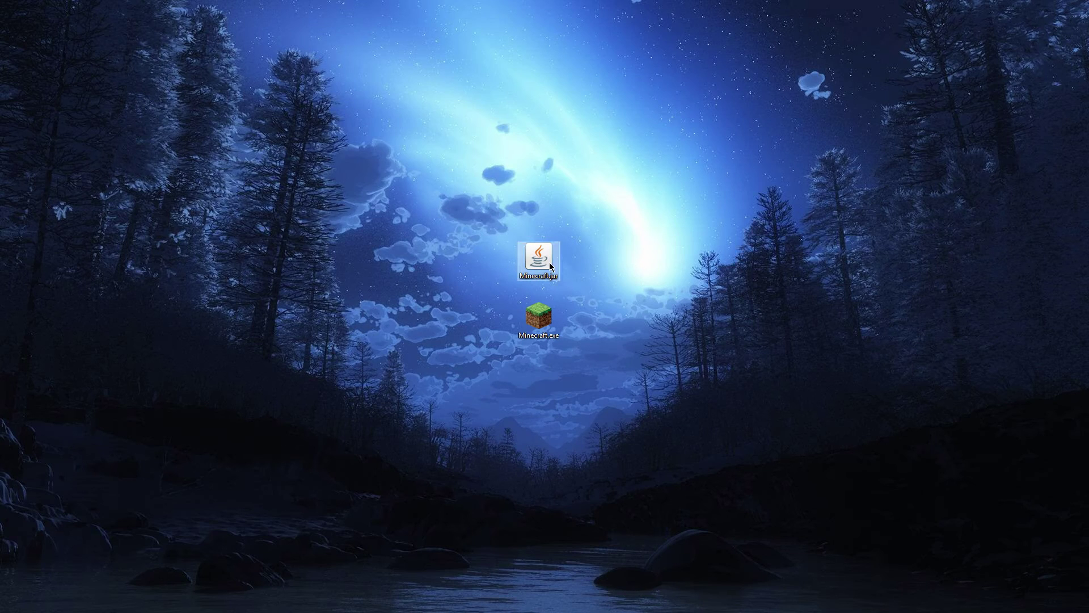
click(471, 230)
Open Minecraft.jar with Java, setting Java as the default program for .jar files
right_click(540, 250)
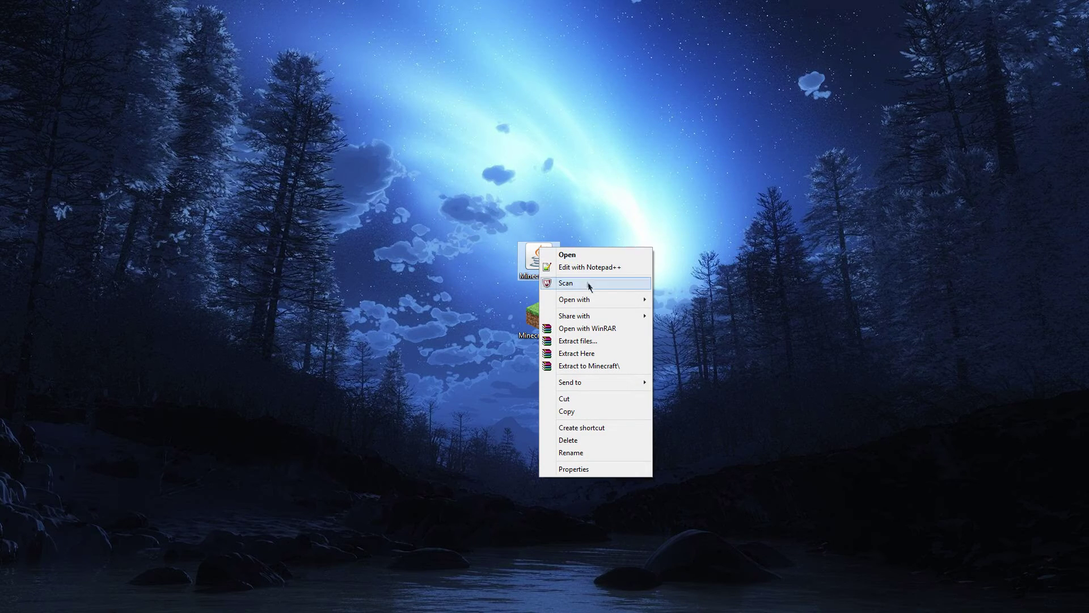
mouse_move(624, 299)
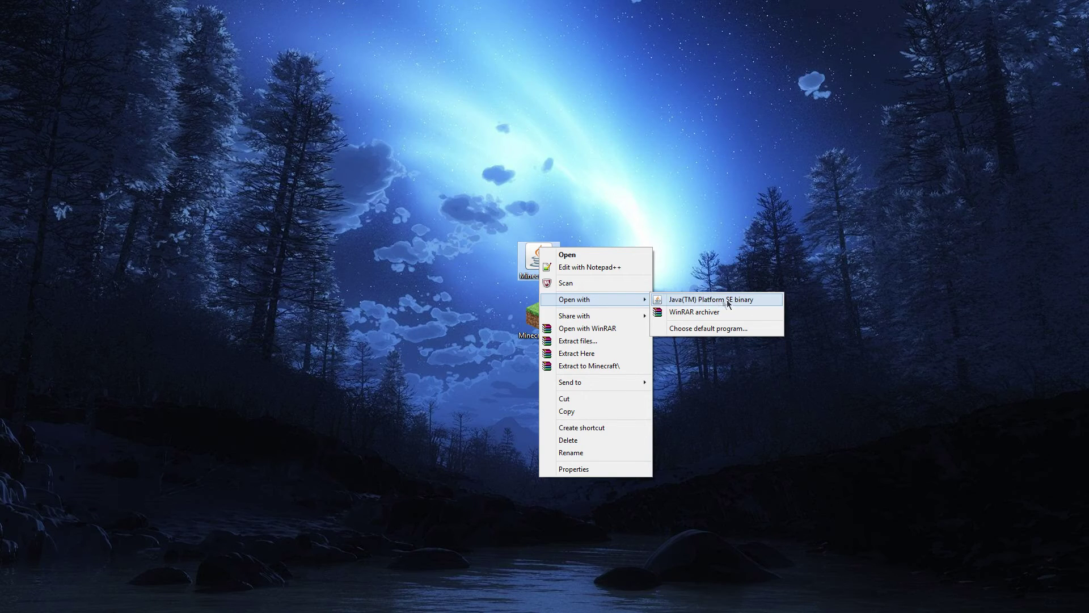
click(712, 329)
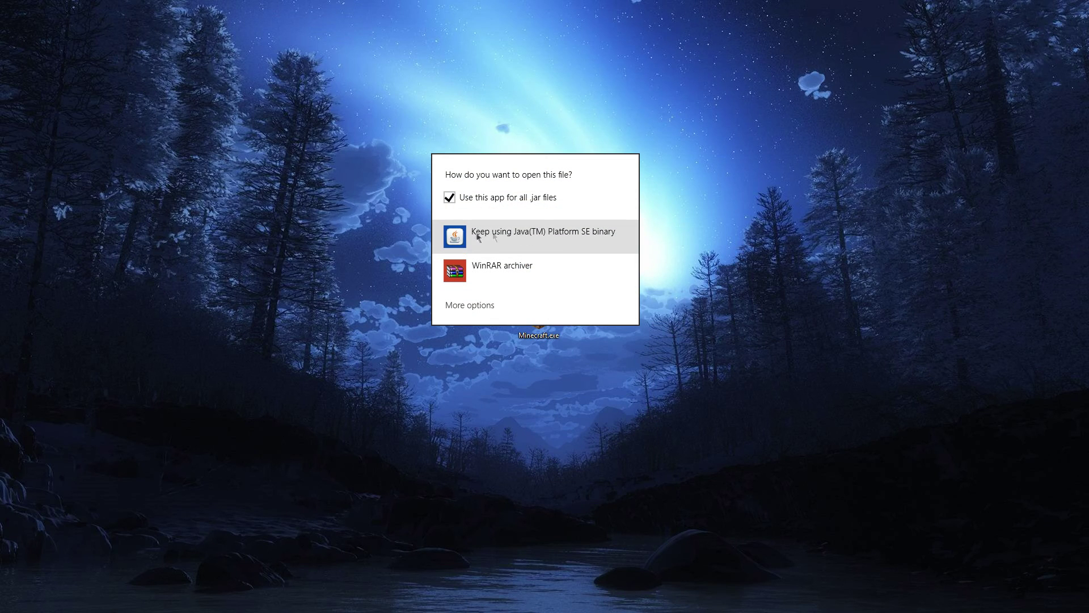
click(556, 238)
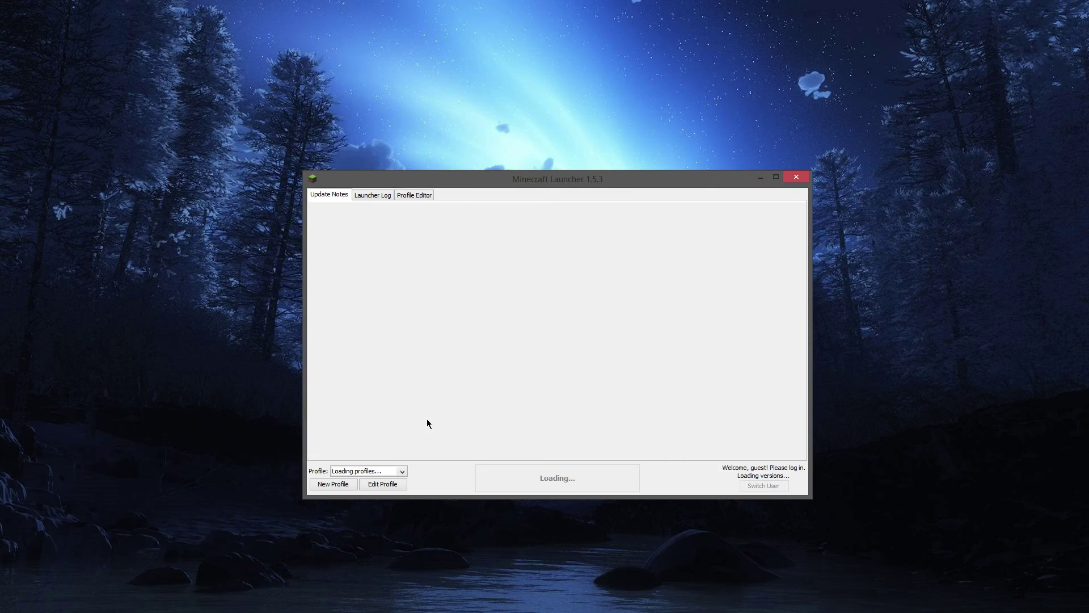
Switch to the 1.8 profile and launch Minecraft 1.8.1 to its title screen
click(401, 471)
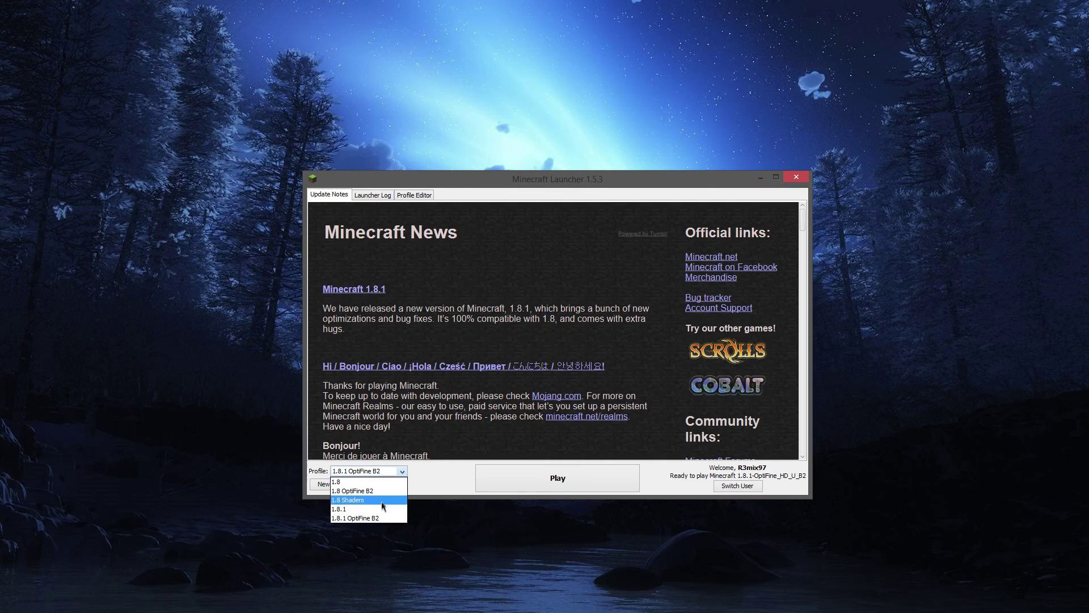
click(341, 481)
click(558, 478)
right_click(565, 607)
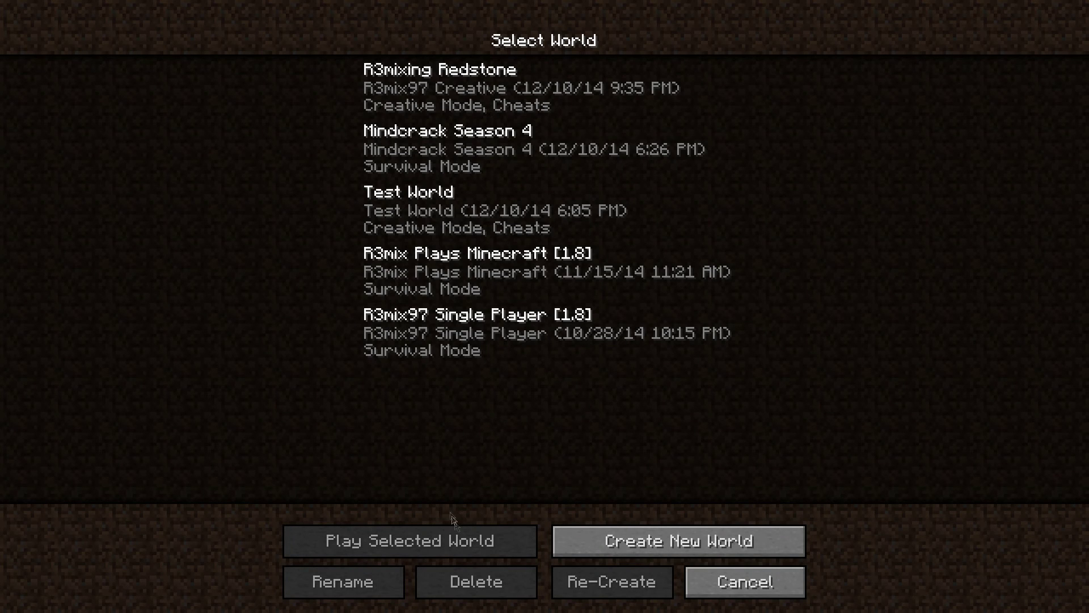
Open R3mixing Redstone and show the F3 overlay reporting 2035MB maximum memory
click(492, 95)
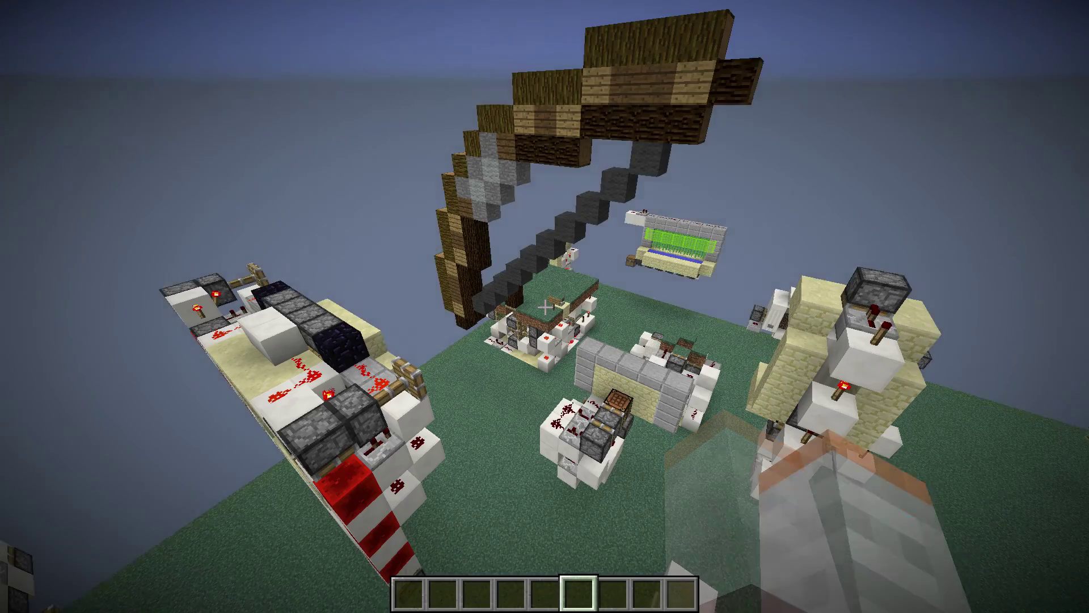
key(F3)
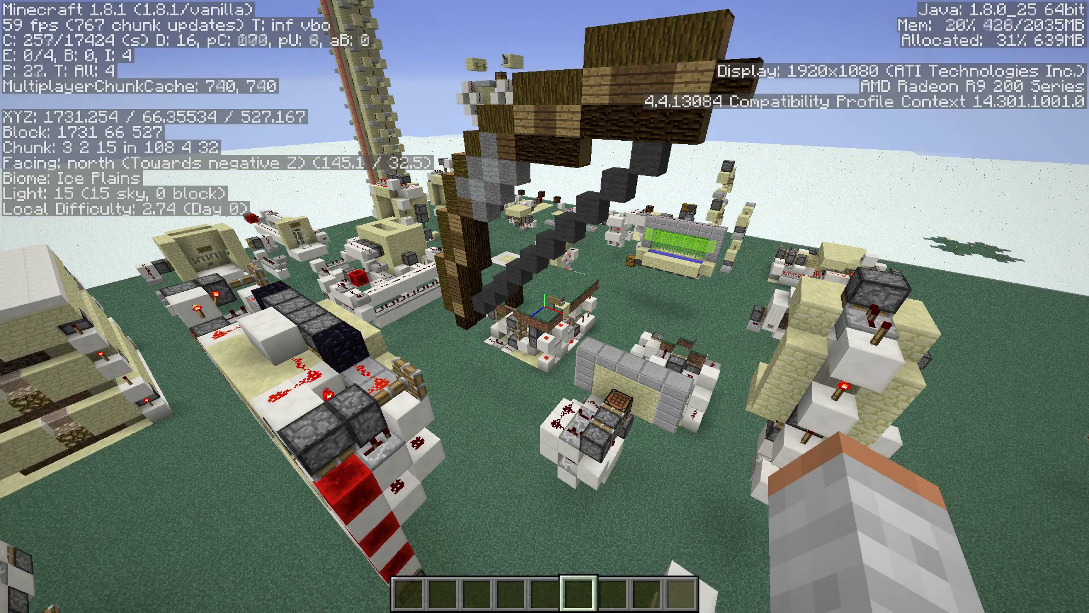